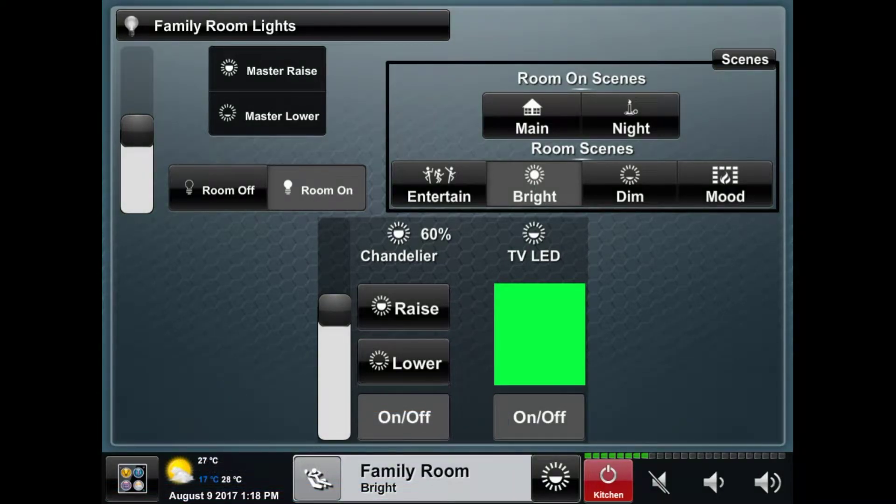
# Step: Go to the home page, then open Whole Home Control with house-wide scenes and area shutoffs
pyautogui.click(125, 484)
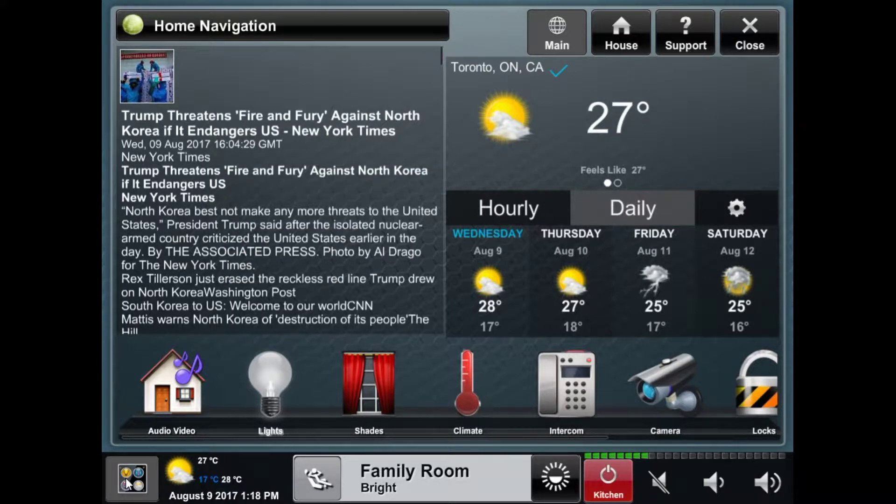
pyautogui.click(620, 44)
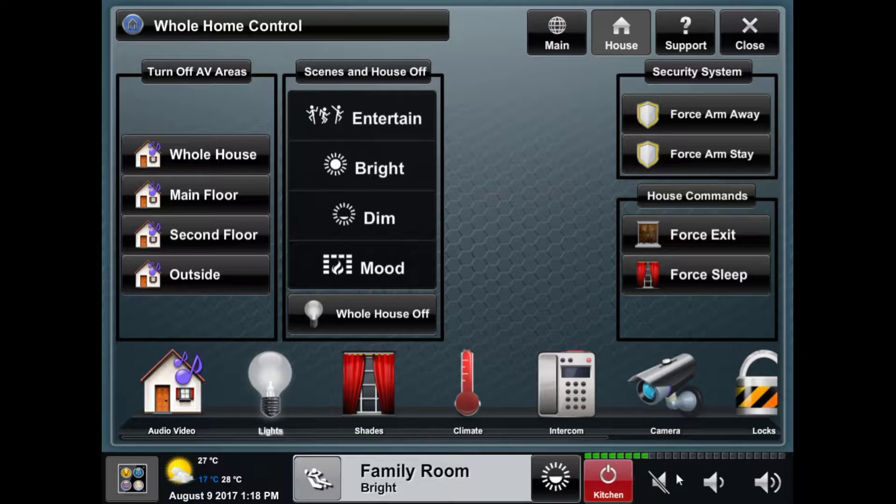
# Step: Raise the volume two steps and open the Family Room lighting page
pyautogui.click(768, 482)
pyautogui.click(717, 485)
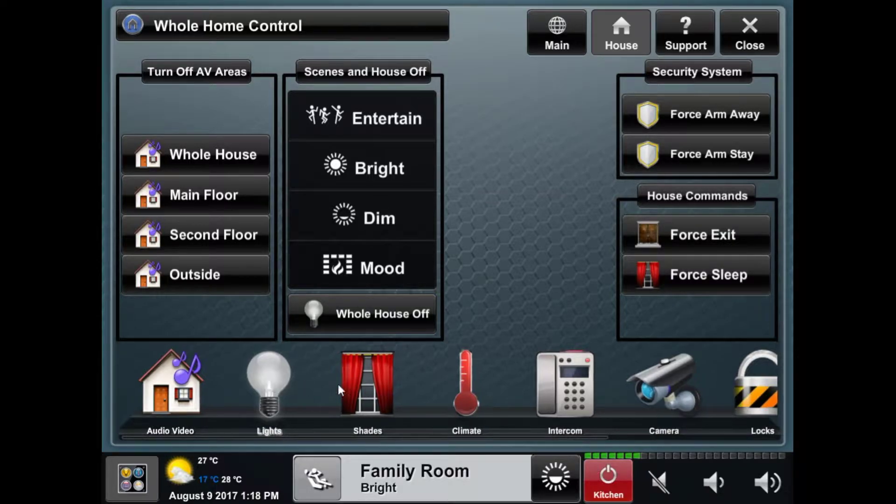
pyautogui.click(267, 378)
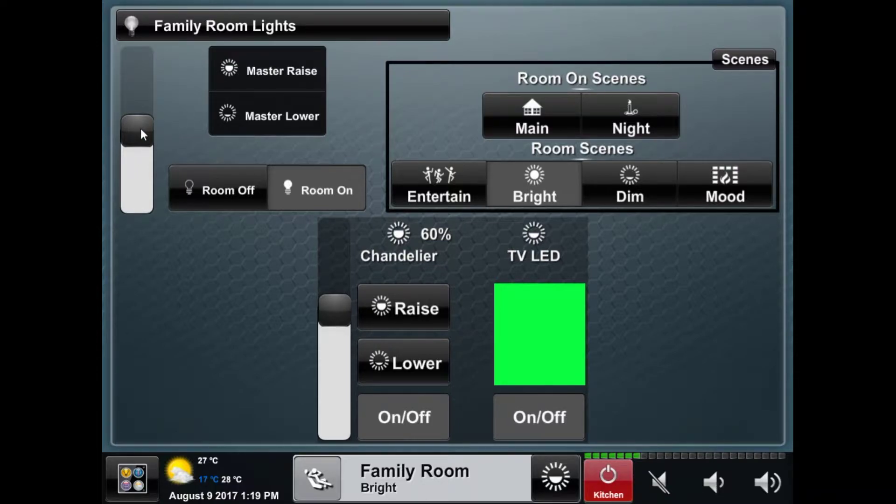
# Step: Turn the Family Room lights off and back on, then lower and raise the master level to 35%
pyautogui.moveTo(140, 129)
pyautogui.mouseDown()
pyautogui.moveTo(138, 141)
pyautogui.moveTo(142, 115)
pyautogui.mouseUp()
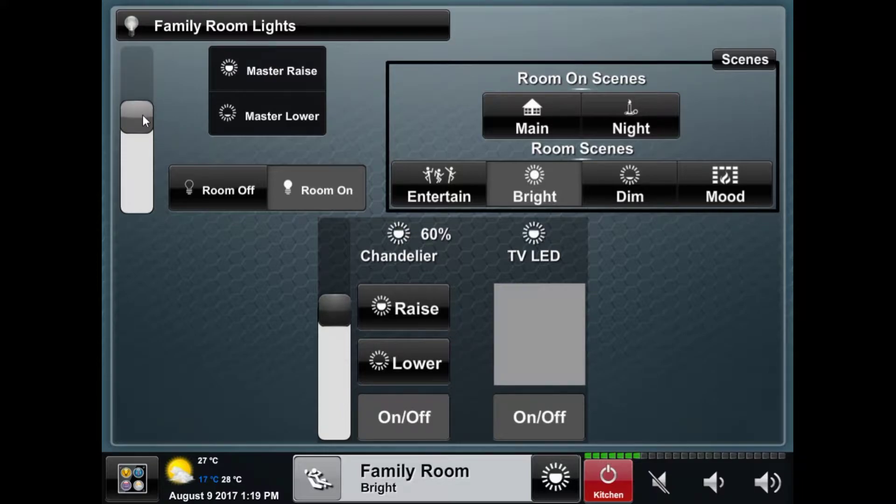
pyautogui.click(217, 178)
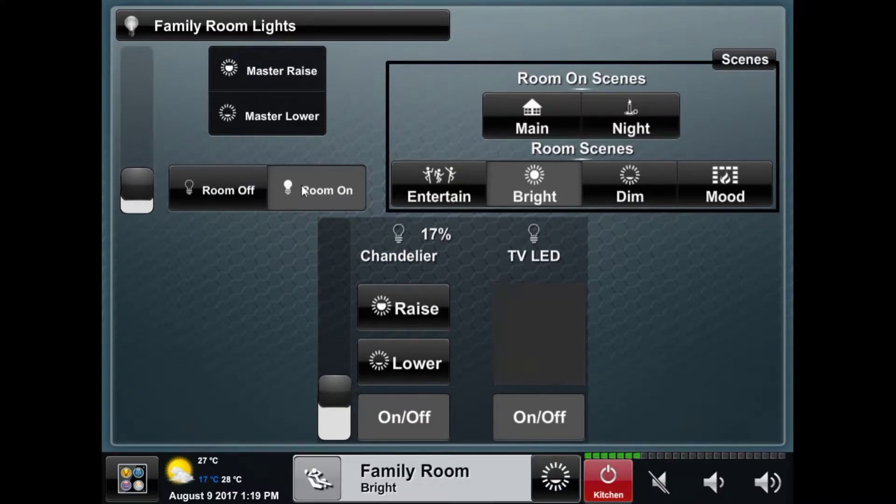
pyautogui.click(270, 69)
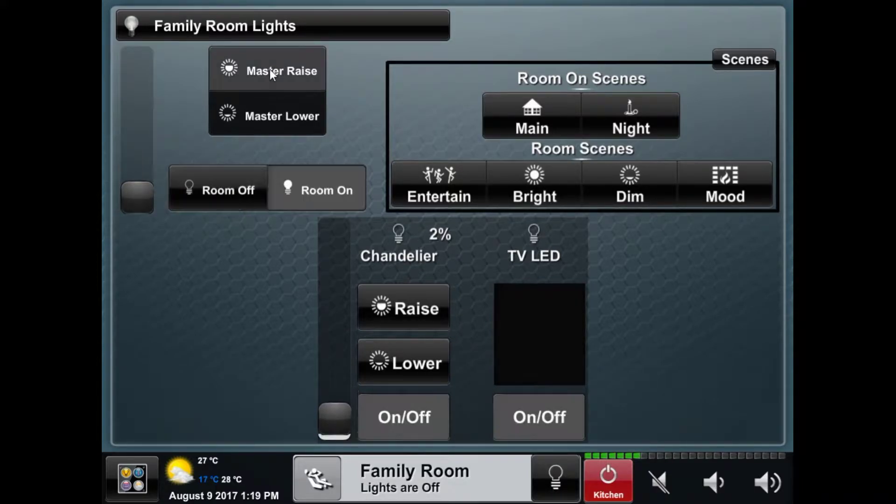
pyautogui.click(249, 121)
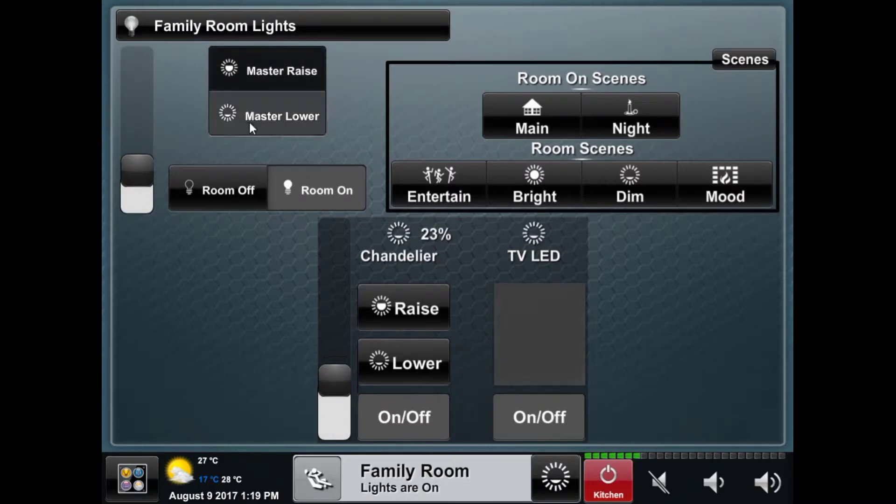
pyautogui.moveTo(148, 184); pyautogui.dragTo(153, 155)
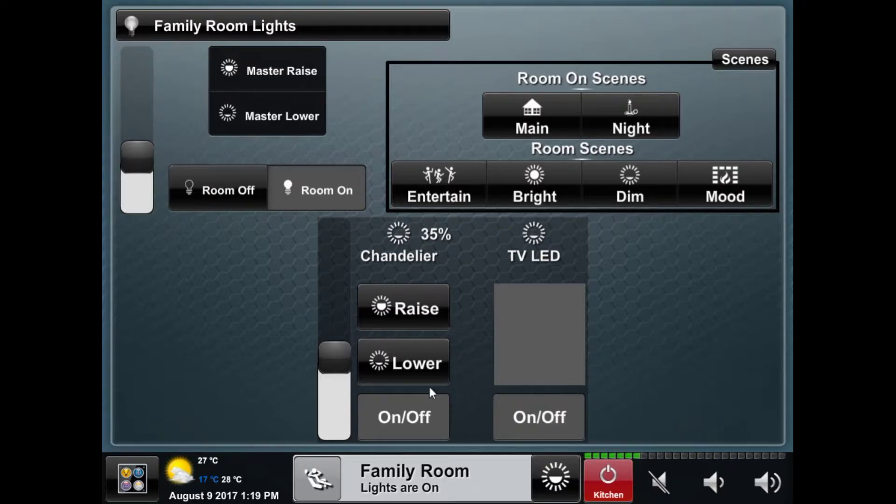
# Step: Brighten and fine-tune the Chandelier, then switch off both the Chandelier and TV LED
pyautogui.moveTo(335, 361); pyautogui.dragTo(350, 299)
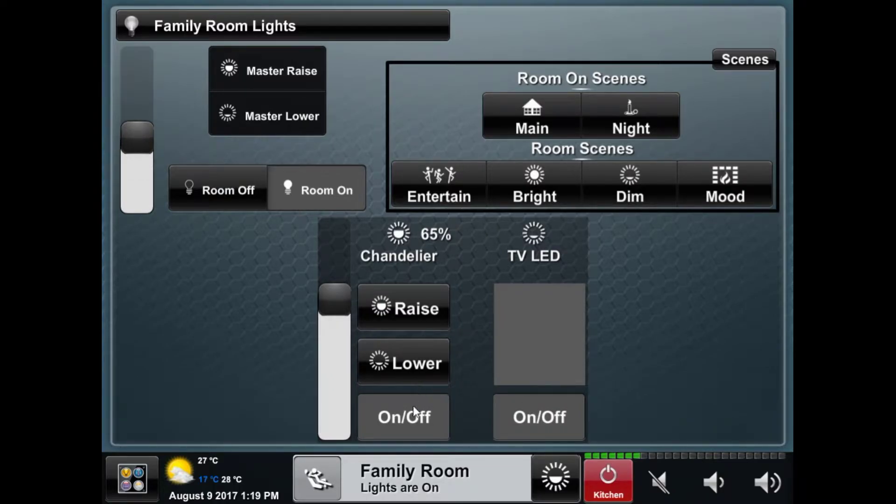
pyautogui.click(404, 318)
pyautogui.click(394, 362)
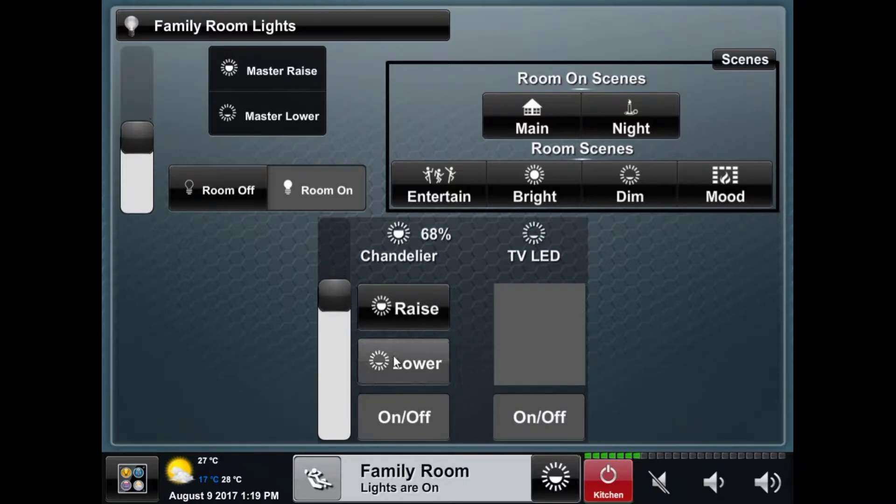
pyautogui.click(410, 409)
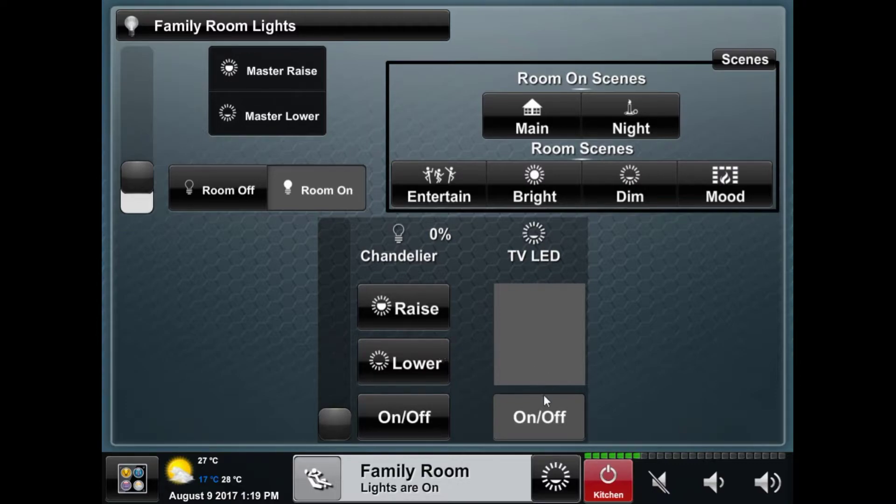
pyautogui.click(537, 413)
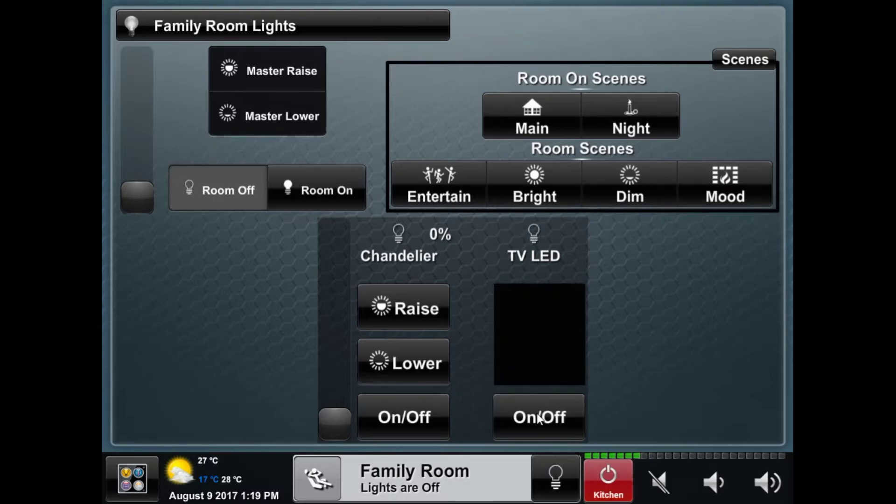
# Step: Turn the TV LED back on and make it purple at reduced brightness in RGB Color Control
pyautogui.click(537, 415)
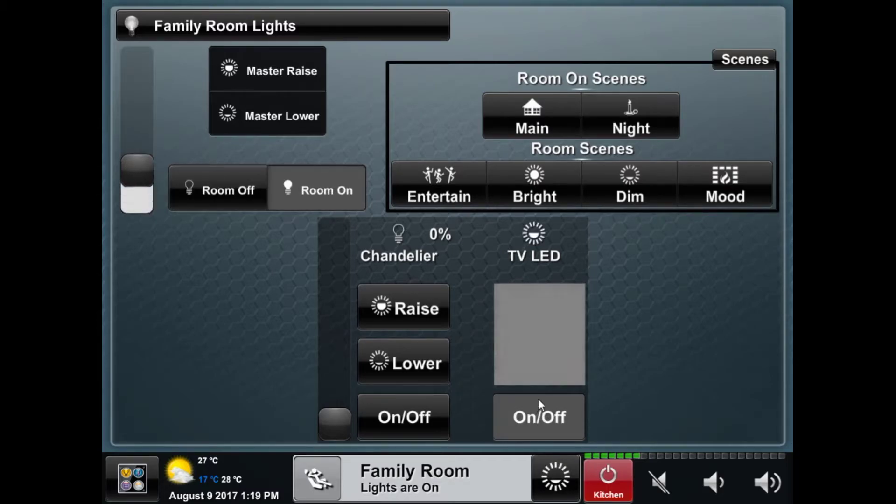
pyautogui.click(539, 329)
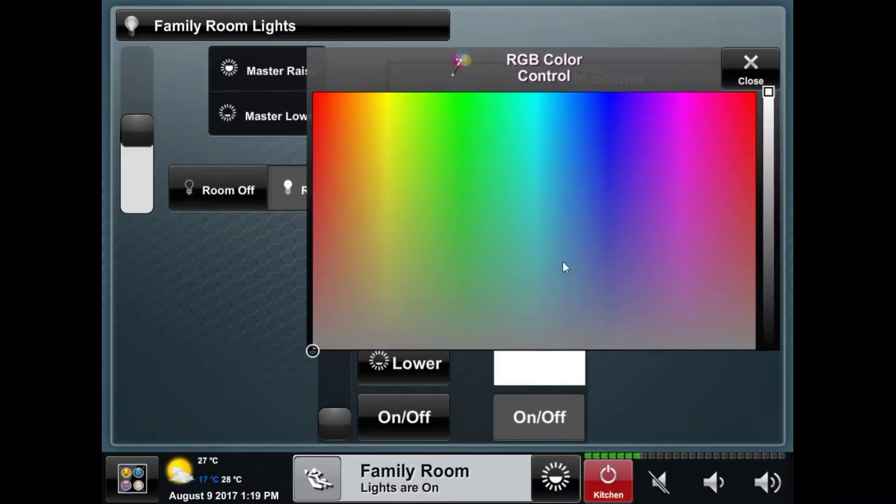
pyautogui.moveTo(769, 93); pyautogui.dragTo(756, 206)
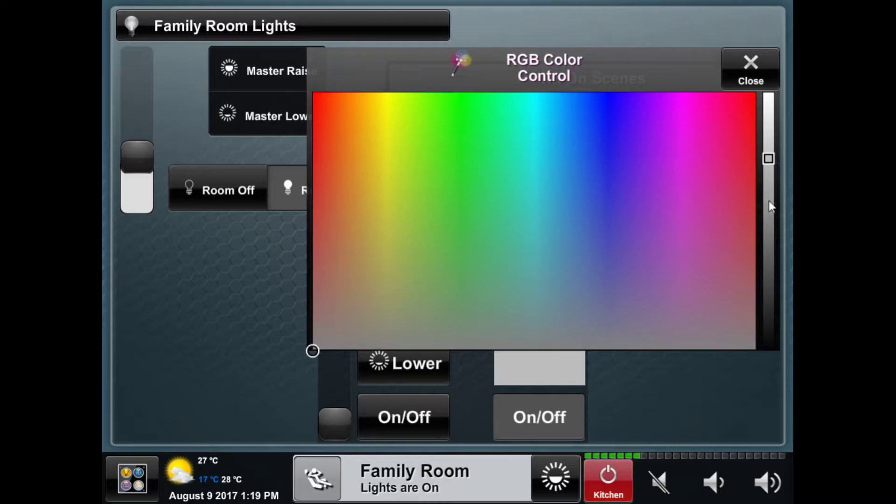
pyautogui.moveTo(555, 223); pyautogui.dragTo(423, 194)
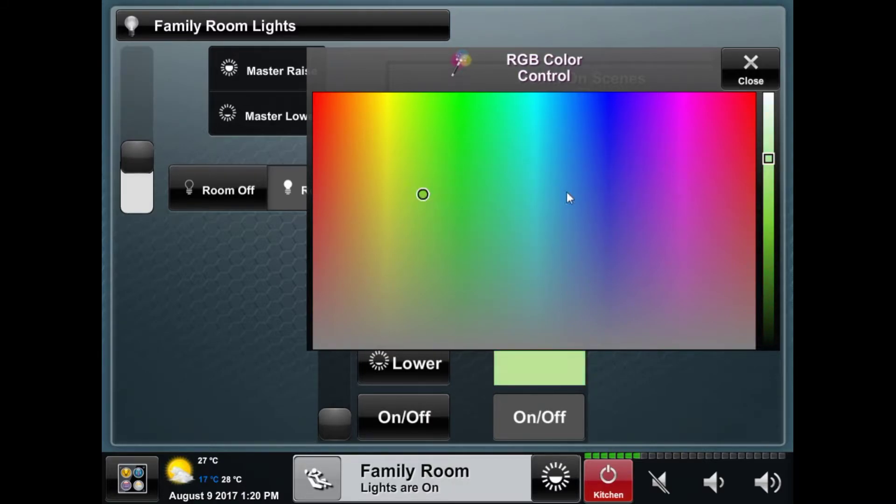
pyautogui.moveTo(770, 162); pyautogui.dragTo(769, 201)
pyautogui.moveTo(469, 197); pyautogui.dragTo(535, 184)
# Step: Run the Entertain, Bright and Dim scenes, then raise the Chandelier to about 39%
pyautogui.click(751, 70)
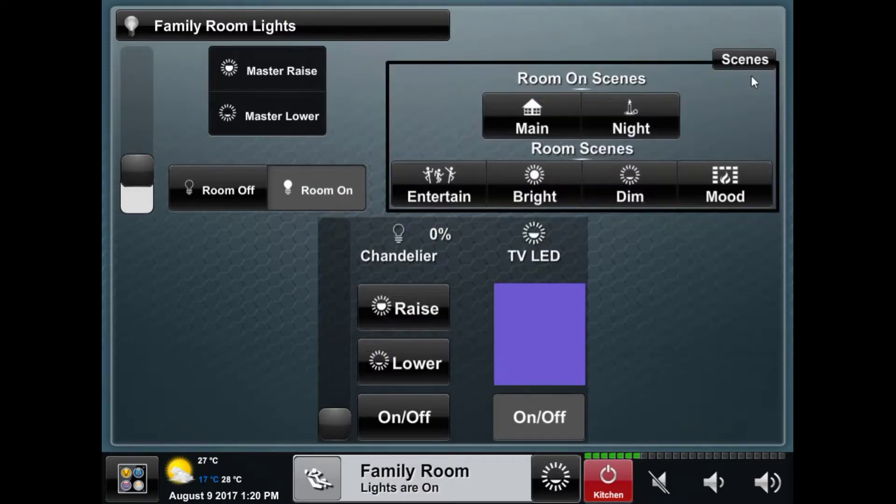
pyautogui.click(463, 186)
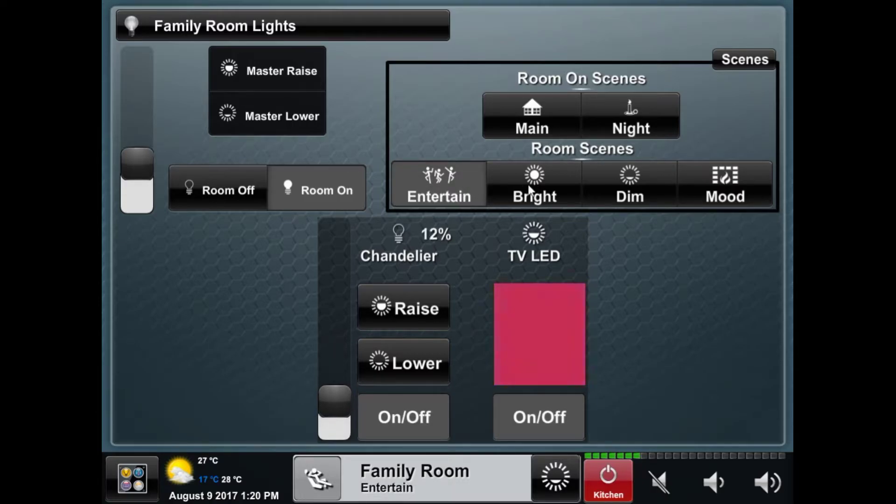
pyautogui.click(529, 186)
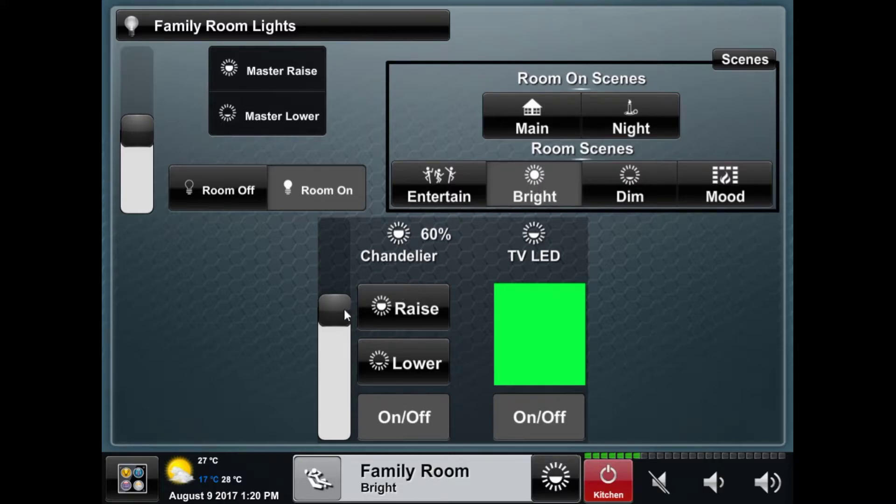
pyautogui.click(613, 188)
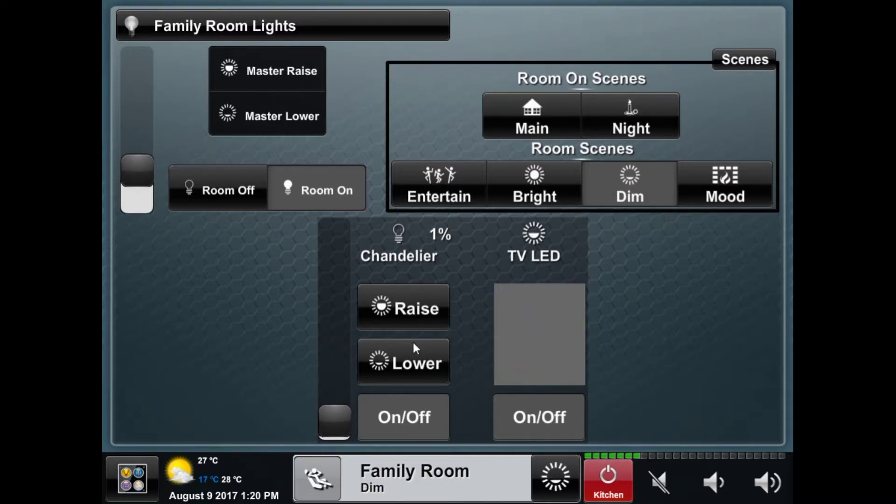
pyautogui.moveTo(343, 410); pyautogui.dragTo(516, 324)
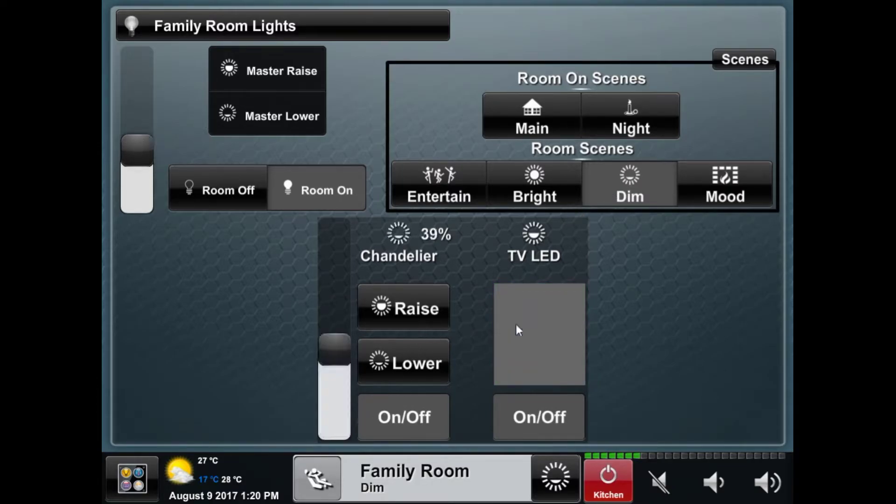
pyautogui.click(539, 334)
# Step: Set the TV LED to teal and bring up the Modify Scene popup for Dim
pyautogui.click(577, 163)
pyautogui.click(747, 70)
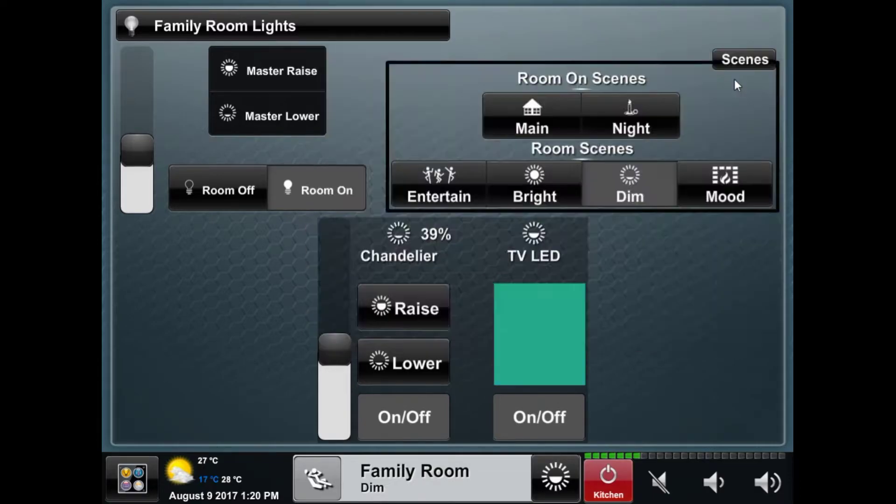
pyautogui.click(618, 192)
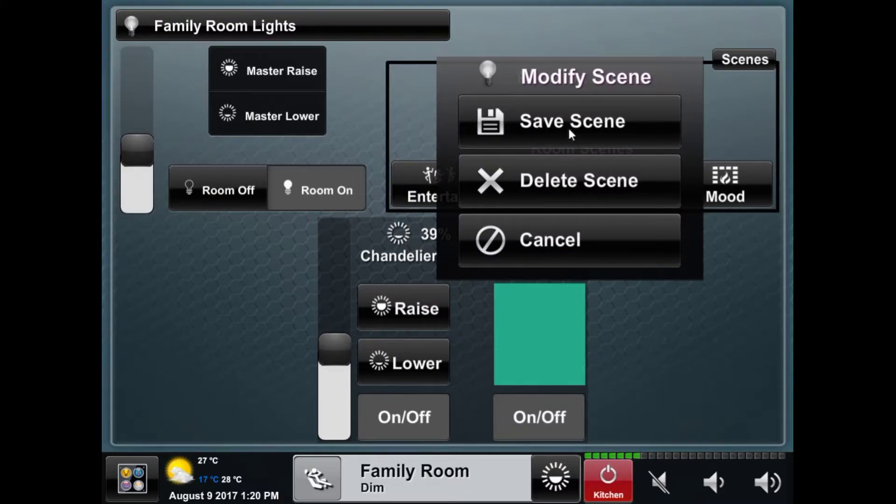
# Step: Save the current levels into the Dim scene, then recall Bright and Dim to test it
pyautogui.click(568, 127)
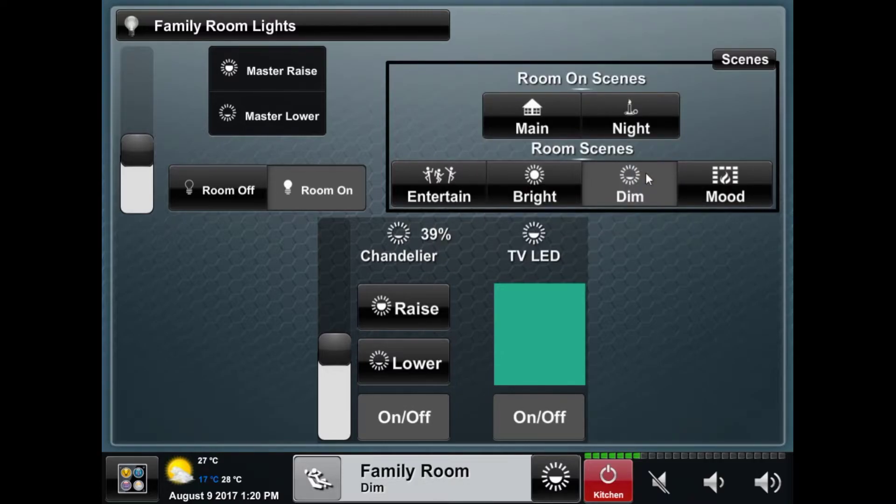
pyautogui.click(558, 176)
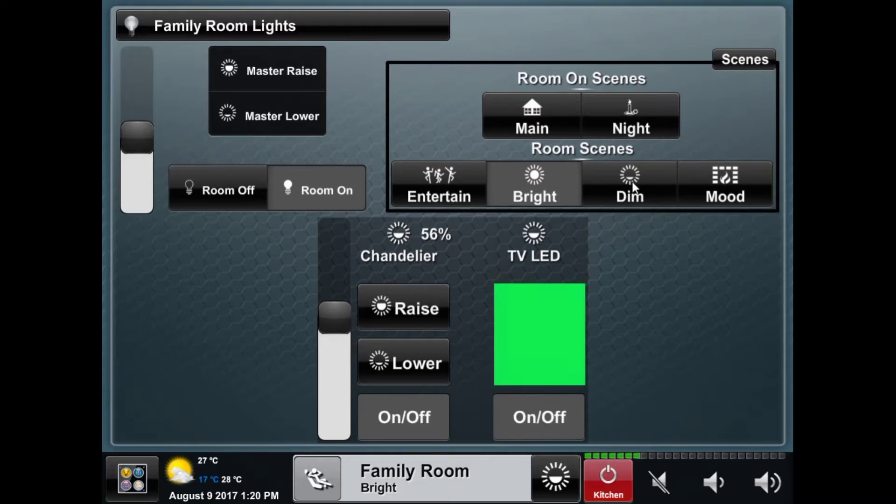
pyautogui.click(634, 187)
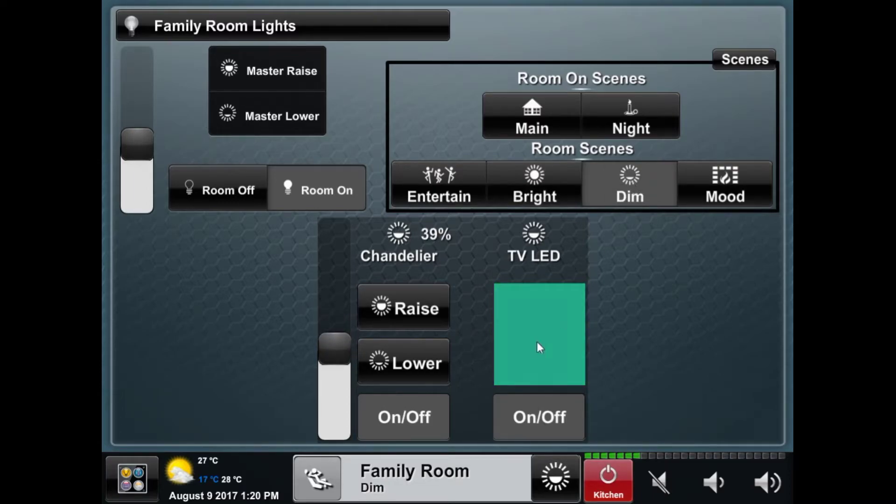
# Step: In the room list, toggle the Hallway, Bathroom and Office lights until every room reads off
pyautogui.click(401, 476)
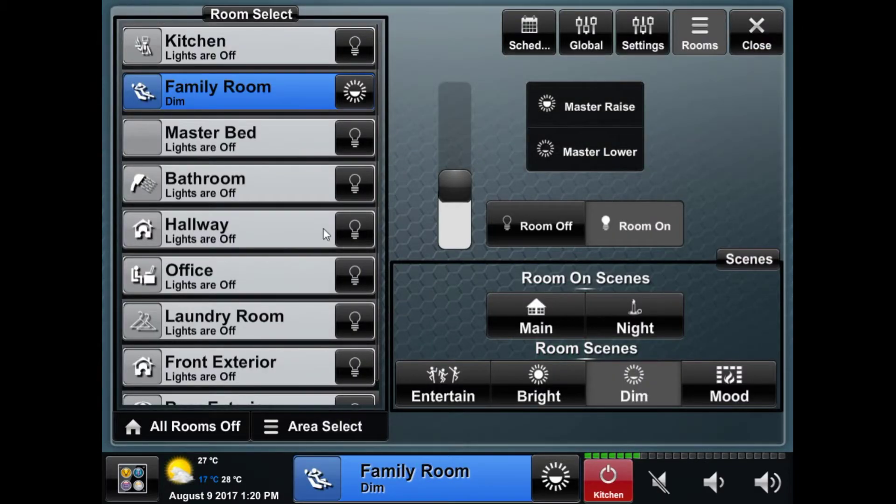
pyautogui.scroll(-1, 239, 312)
pyautogui.scroll(1, 229, 270)
pyautogui.click(344, 239)
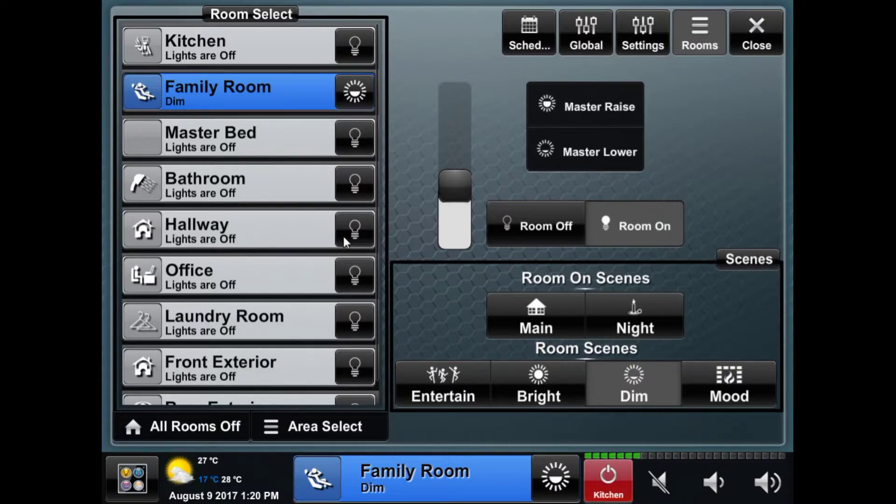
pyautogui.click(362, 192)
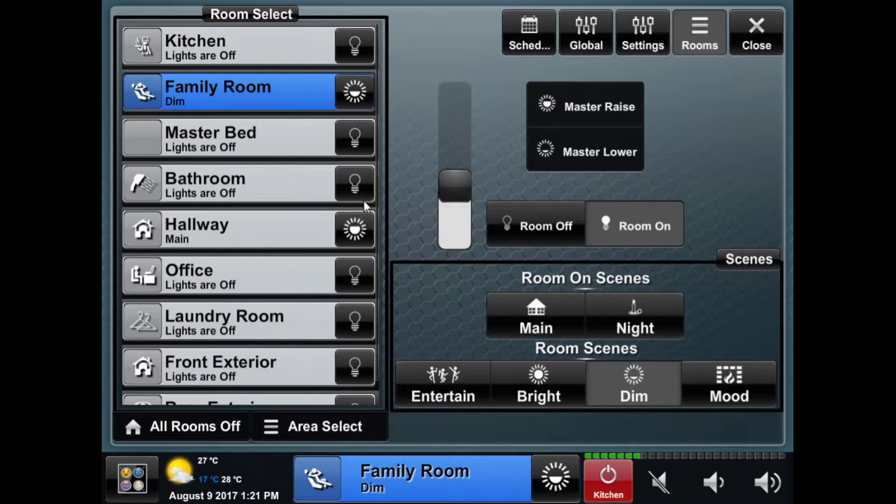
pyautogui.click(363, 276)
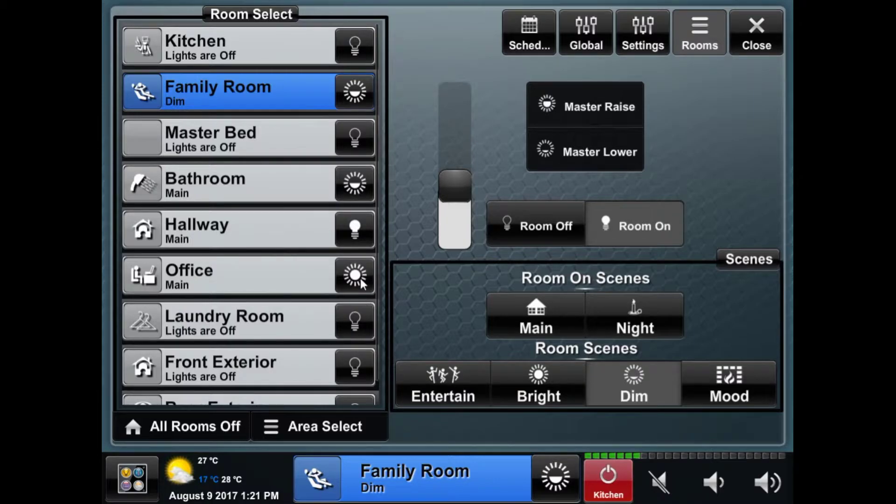
pyautogui.click(362, 192)
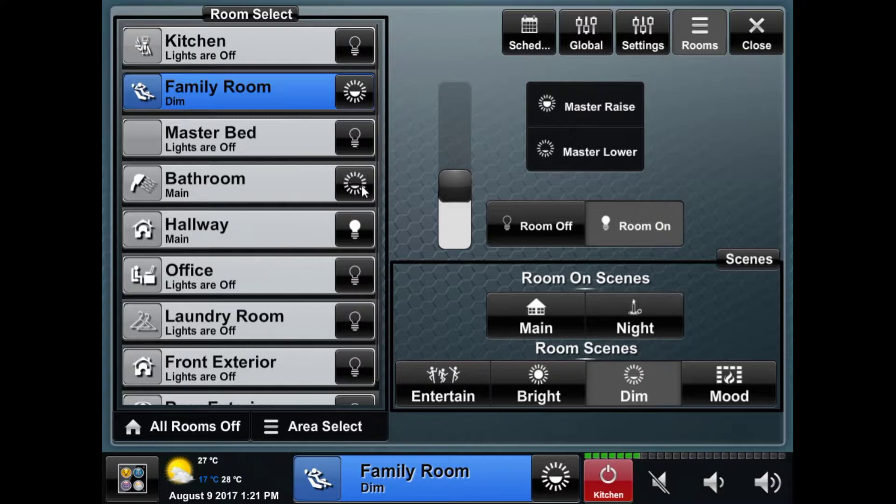
pyautogui.moveTo(288, 320); pyautogui.dragTo(293, 270)
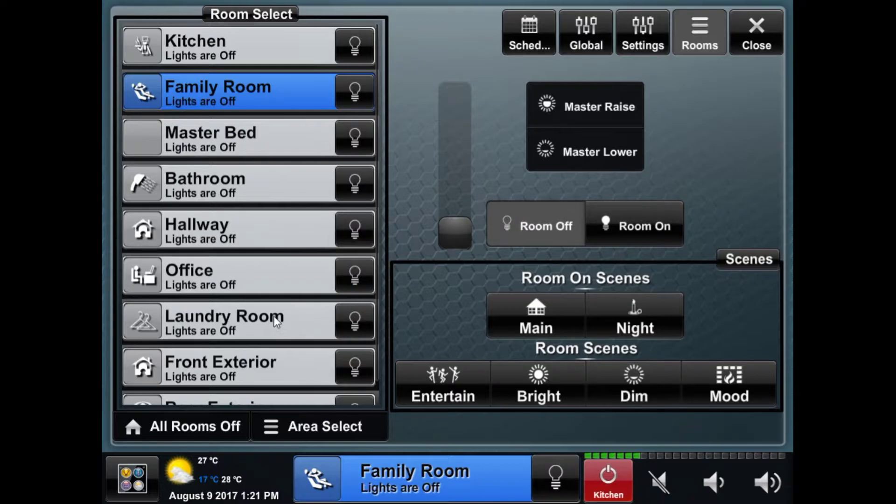
# Step: Filter the room list to the Main Floor, then the Second Floor
pyautogui.click(300, 425)
pyautogui.click(482, 247)
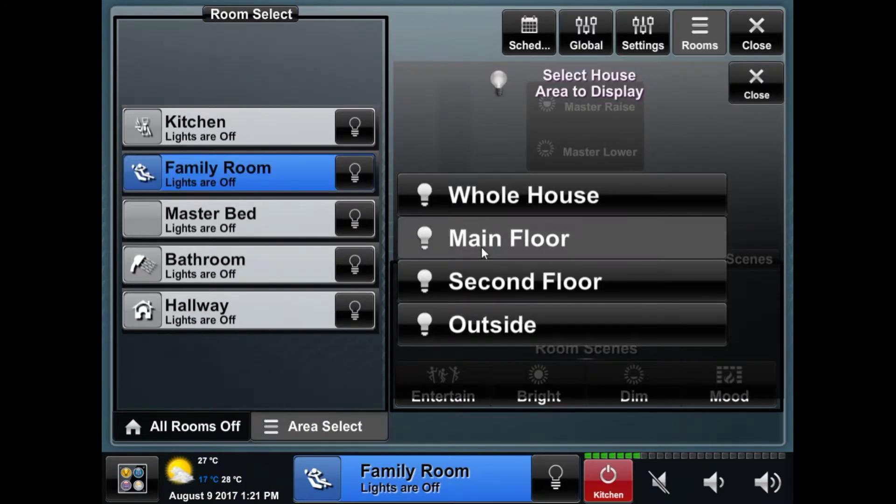
pyautogui.click(478, 281)
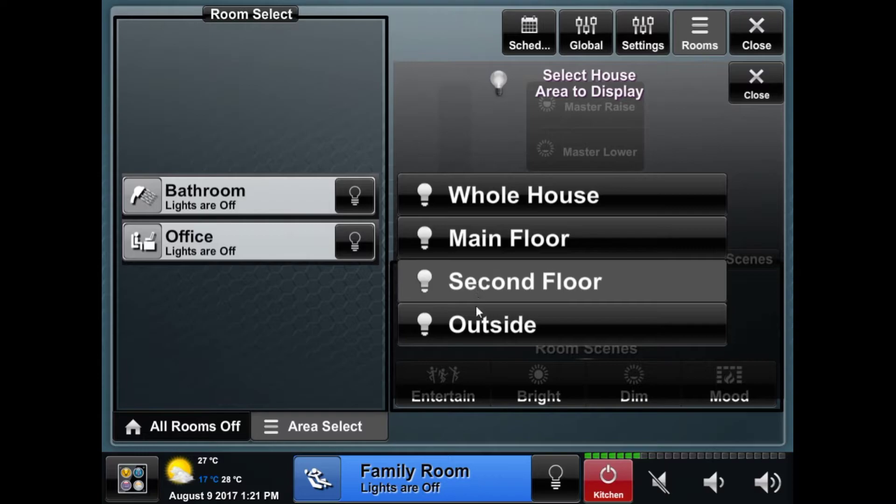
# Step: Show all Whole House rooms again and close the area chooser
pyautogui.click(472, 326)
pyautogui.click(475, 204)
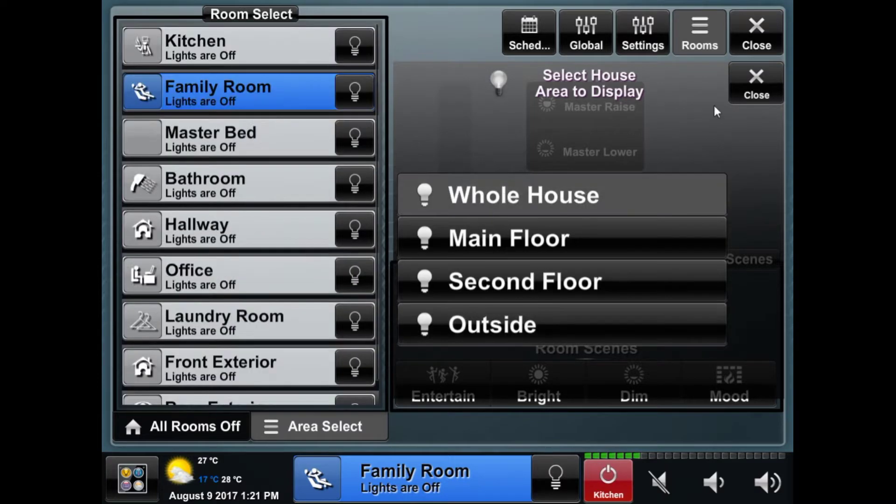
pyautogui.click(741, 82)
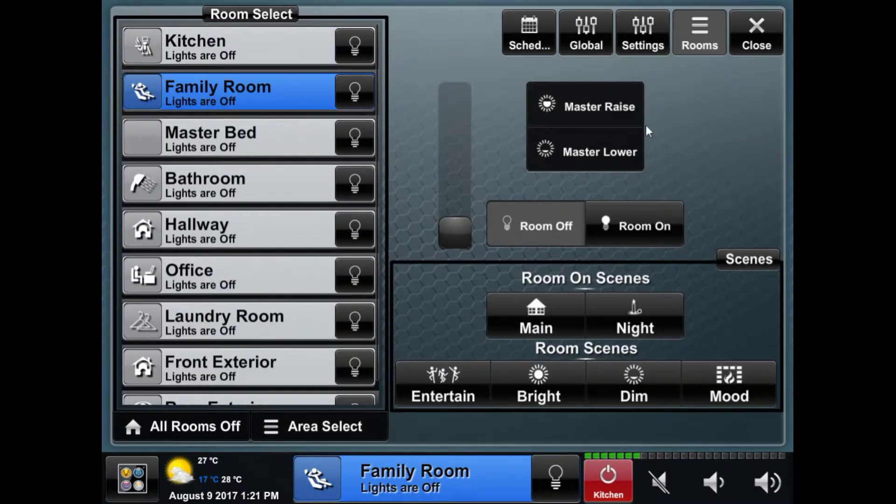
# Step: Turn on the Family Room and Hallway lights and raise the Master Bed to about half
pyautogui.click(639, 225)
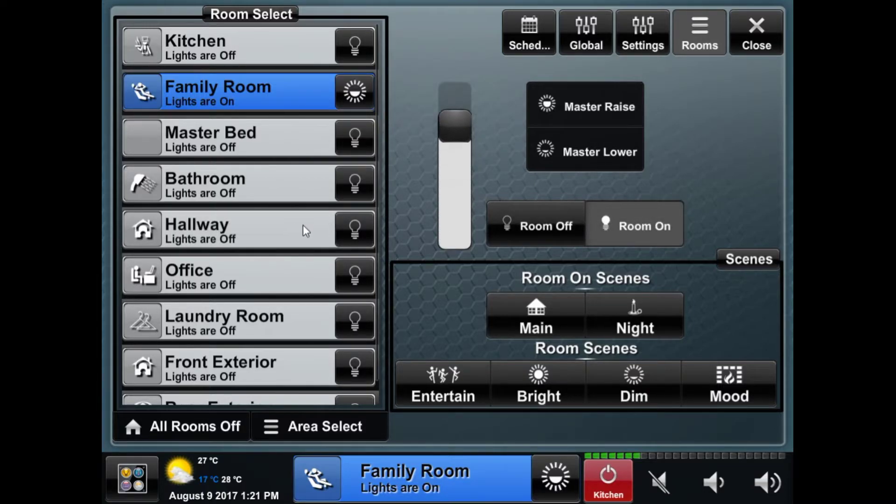
pyautogui.click(303, 226)
pyautogui.click(636, 226)
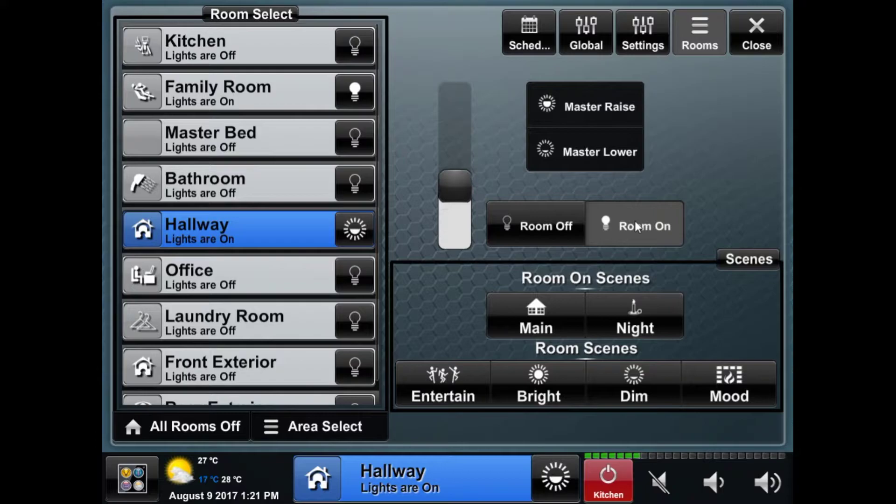
pyautogui.click(304, 138)
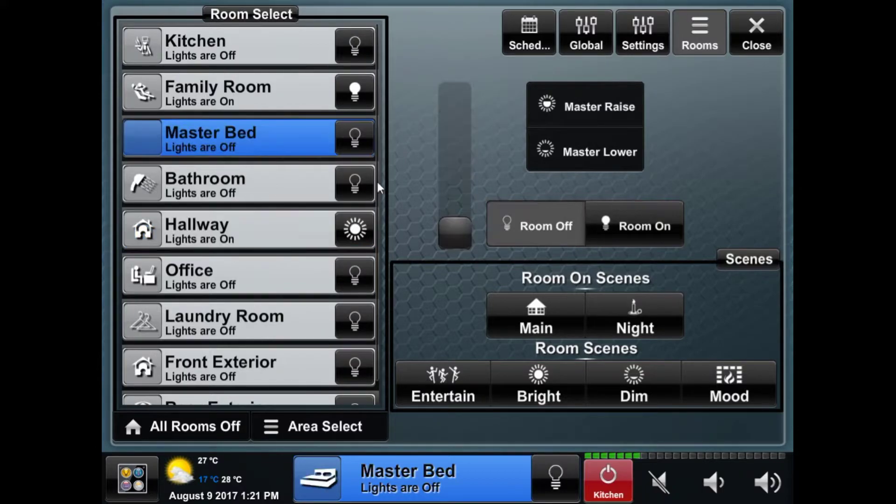
pyautogui.moveTo(467, 223); pyautogui.dragTo(468, 180)
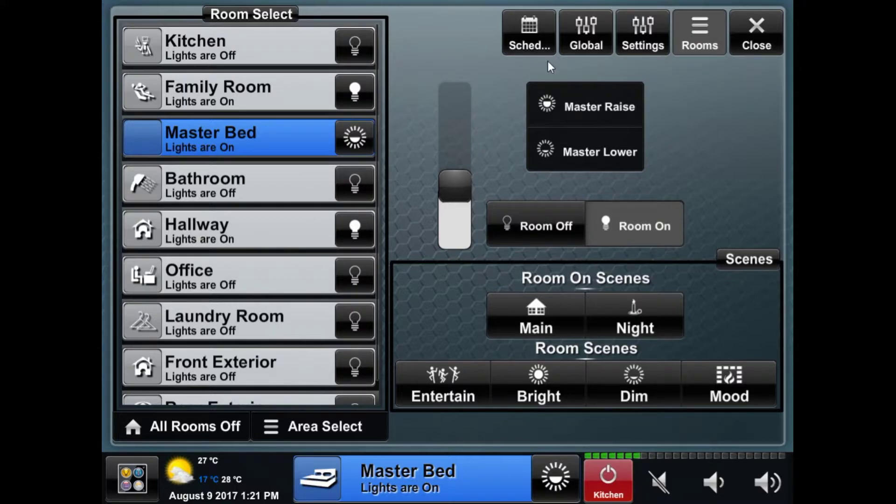
# Step: Open lighting Settings and select the Laundry Room to view its 5-minute Auto Off and Night Mode
pyautogui.click(641, 34)
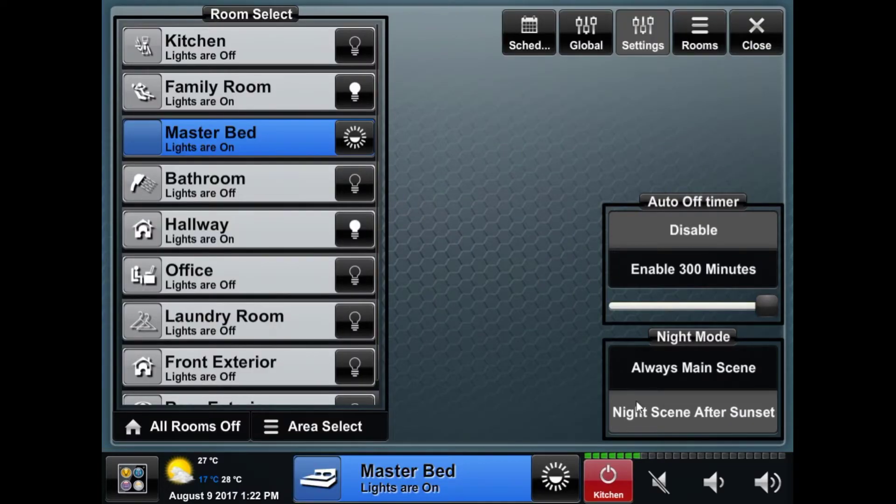
pyautogui.click(228, 327)
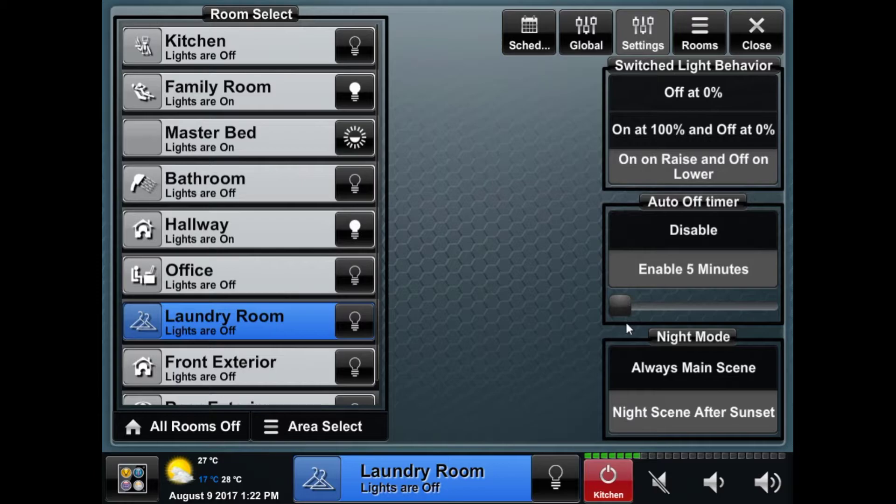
pyautogui.moveTo(626, 315)
pyautogui.mouseDown()
pyautogui.moveTo(715, 314)
pyautogui.moveTo(619, 312)
pyautogui.moveTo(780, 304)
pyautogui.moveTo(614, 306)
pyautogui.mouseUp()
pyautogui.click(682, 96)
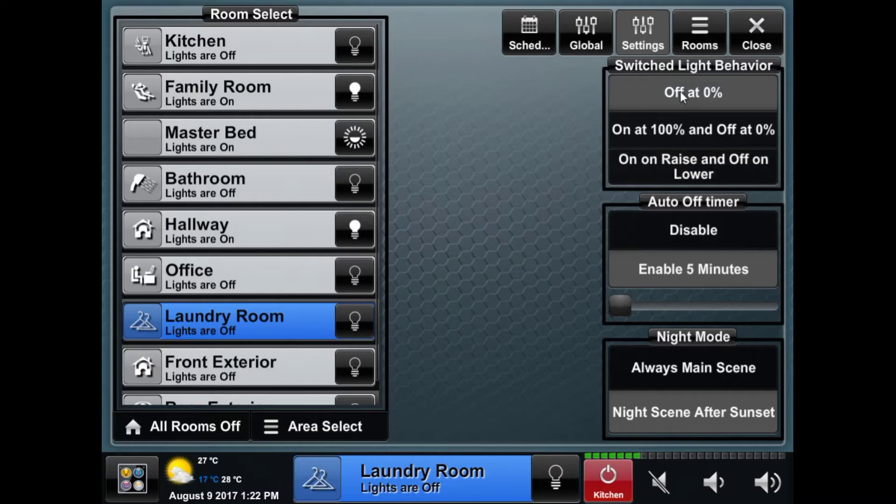
pyautogui.click(681, 127)
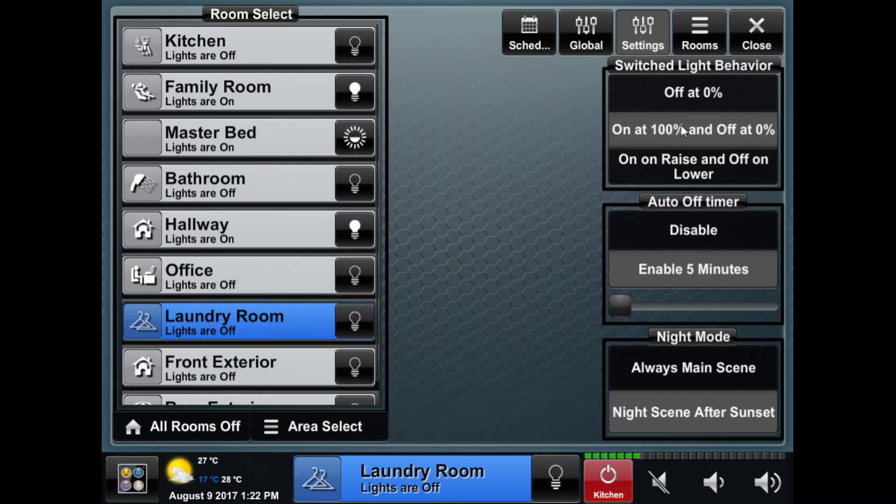
pyautogui.click(678, 167)
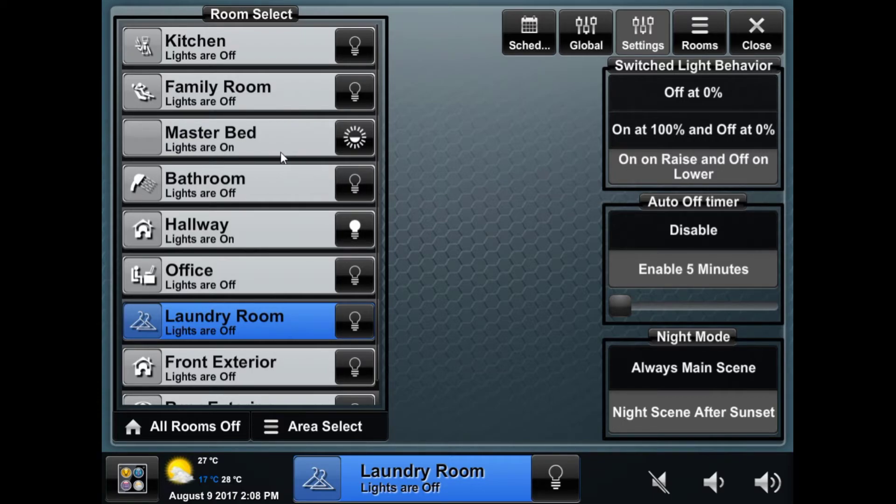
# Step: Turn the Bathroom lights on, toggle the fan, then Room Off so Chandelier and Mirror LED read 0%
pyautogui.click(237, 185)
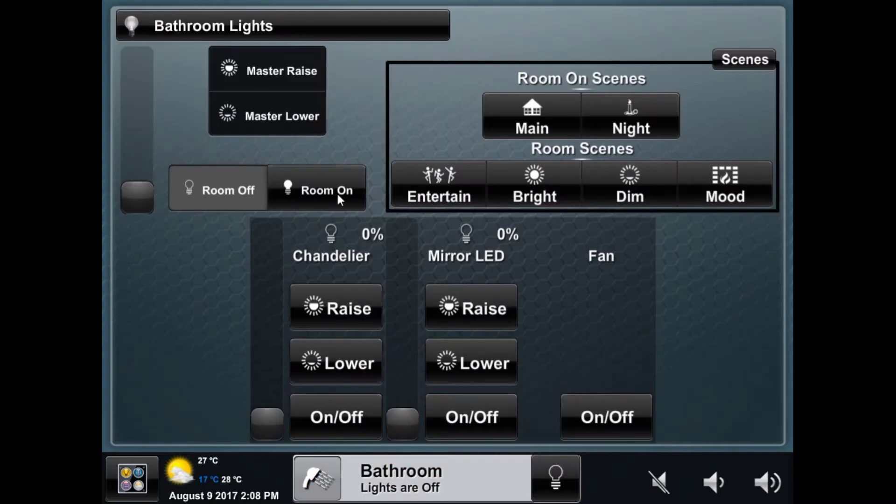
pyautogui.click(324, 190)
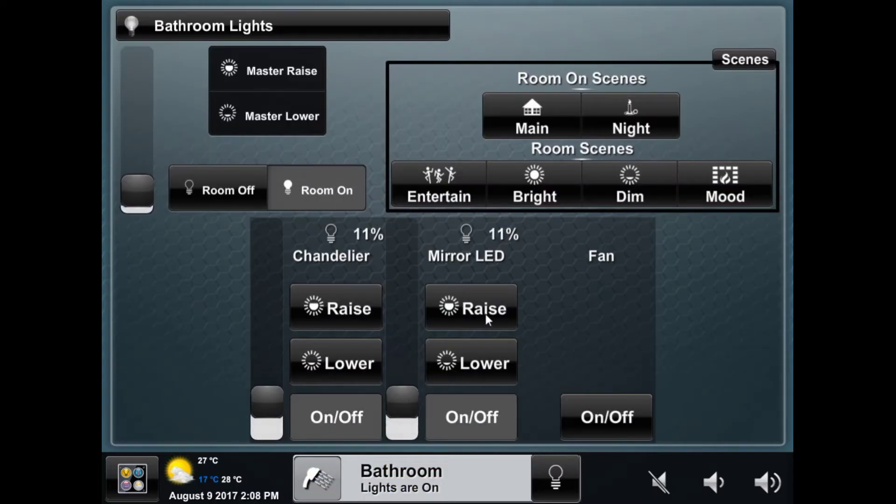
pyautogui.click(594, 421)
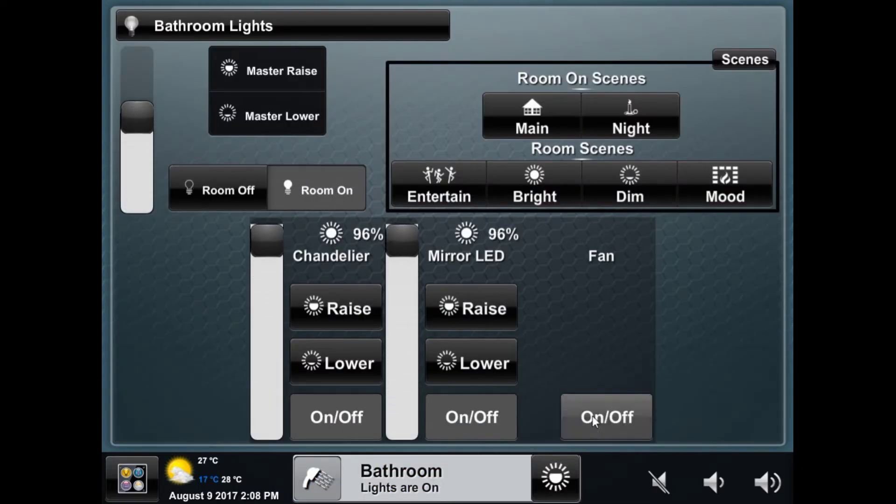
pyautogui.click(230, 189)
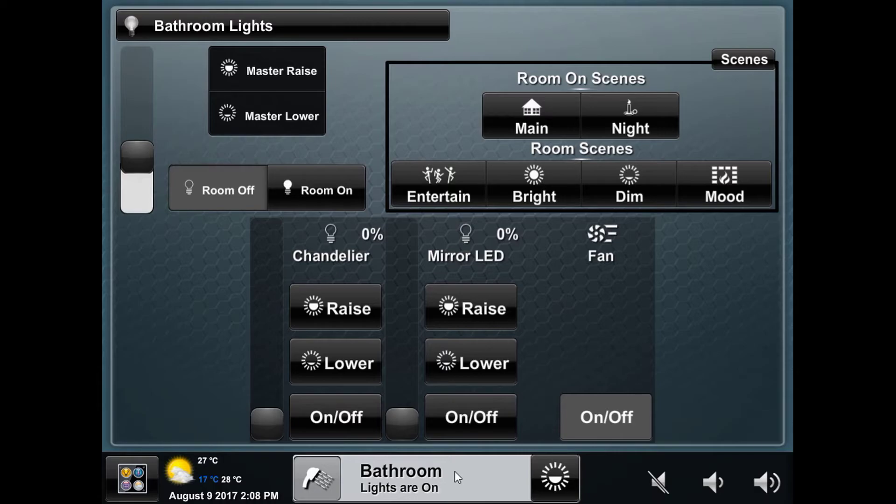
# Step: In Room Select, switch the Occupancy Sensor off and back on
pyautogui.click(454, 472)
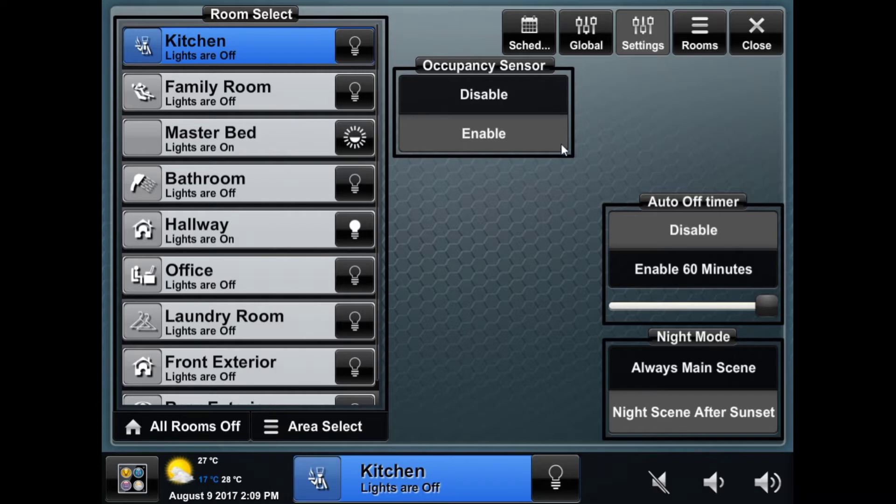
pyautogui.click(503, 87)
pyautogui.click(484, 132)
# Step: In Global settings, try inverted keypad feedback, return to normal, and raise Vacation Mode playback to 57.14%
pyautogui.click(601, 44)
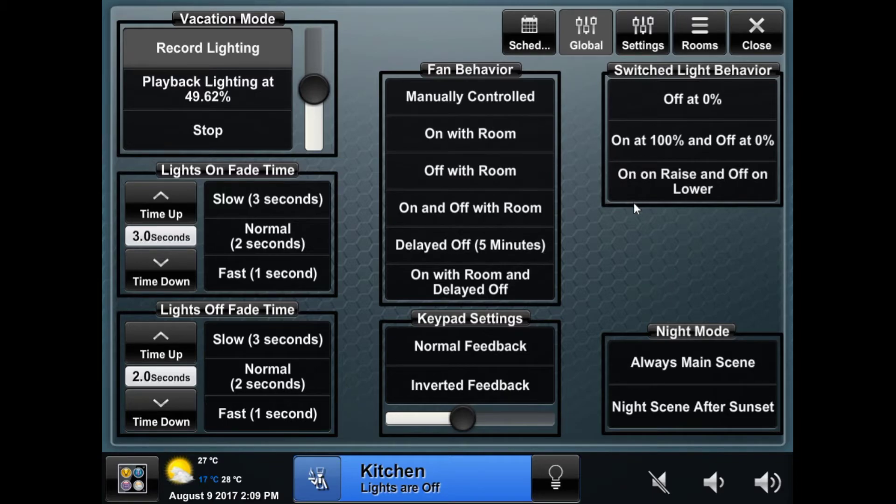
pyautogui.click(479, 348)
pyautogui.click(511, 379)
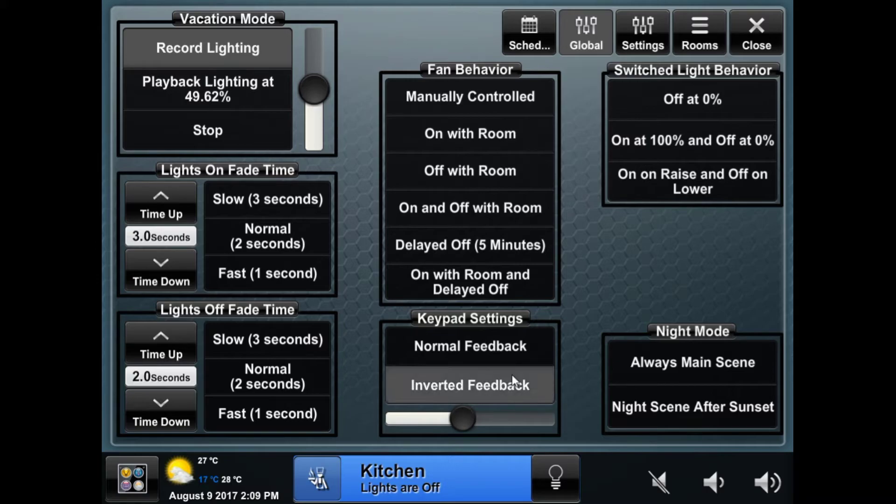
pyautogui.click(503, 344)
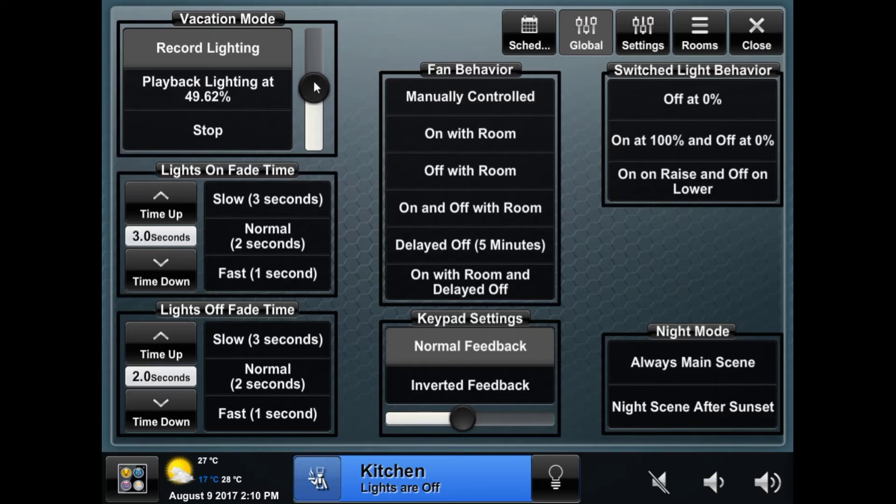
pyautogui.moveTo(314, 88)
pyautogui.mouseDown()
pyautogui.moveTo(312, 62)
pyautogui.moveTo(310, 83)
pyautogui.mouseUp()
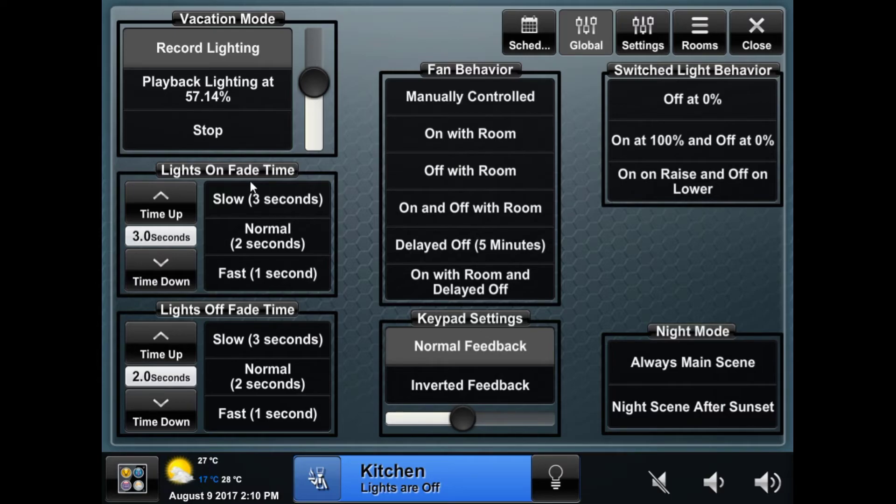
# Step: Cut both the lights-on and lights-off fade times to Fast, 0.5 seconds
pyautogui.click(162, 267)
pyautogui.click(161, 268)
pyautogui.click(162, 268)
pyautogui.click(161, 268)
pyautogui.click(162, 267)
pyautogui.click(162, 267)
pyautogui.click(159, 406)
pyautogui.click(164, 406)
pyautogui.click(170, 406)
pyautogui.click(212, 273)
pyautogui.click(164, 280)
pyautogui.click(224, 407)
pyautogui.click(166, 410)
# Step: Test the 0.5-second fades by switching the kitchen lights on and off
pyautogui.click(756, 44)
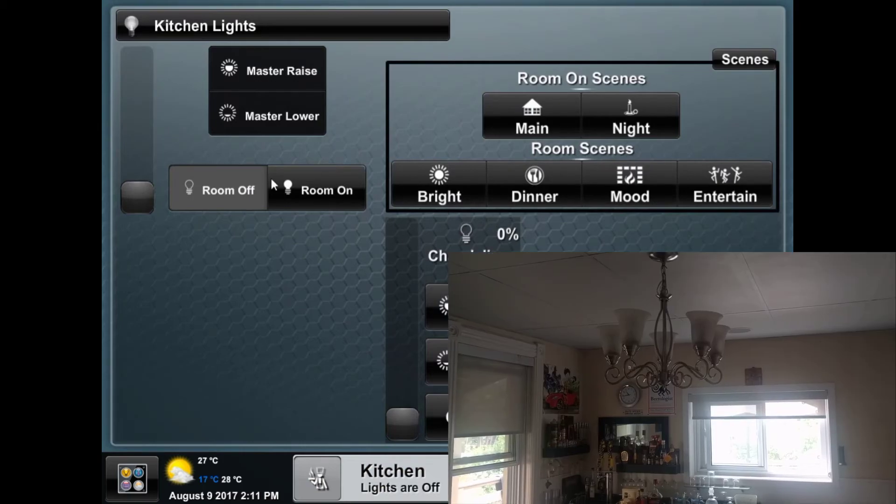
pyautogui.click(312, 186)
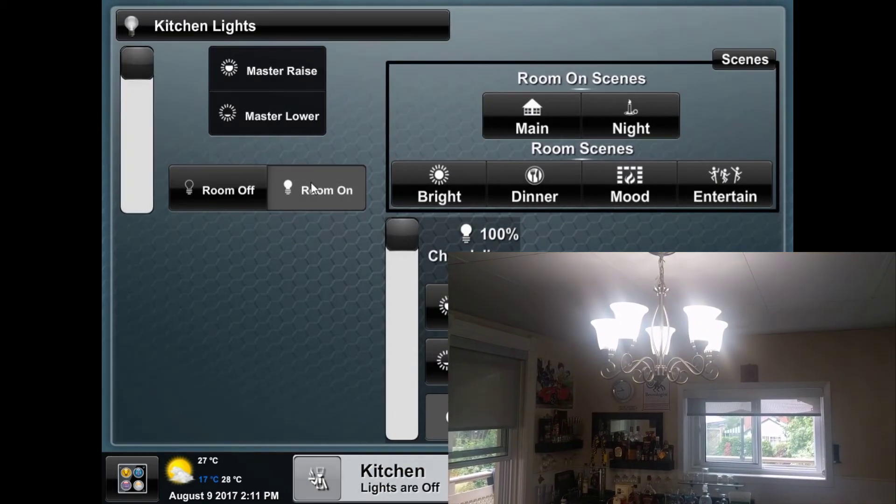
pyautogui.click(242, 184)
# Step: Back in Global settings, lengthen both lights-on and lights-off fade times to 5.0 seconds
pyautogui.click(435, 477)
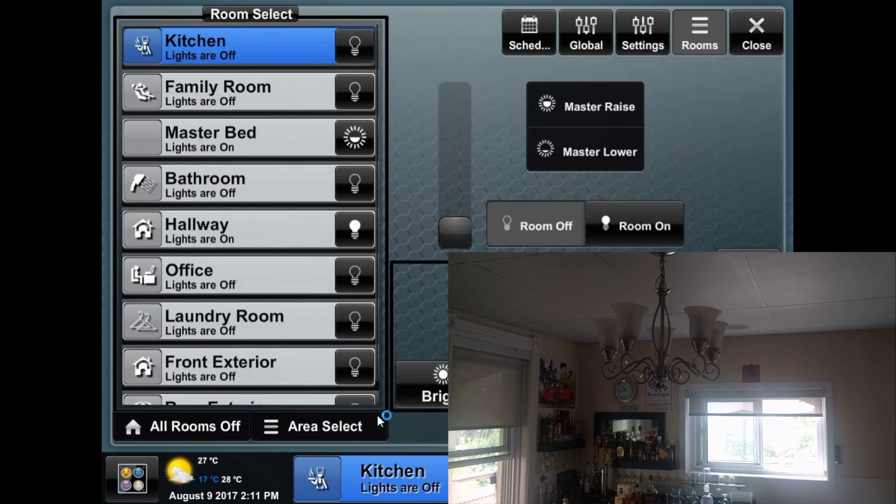
pyautogui.click(581, 31)
pyautogui.click(249, 204)
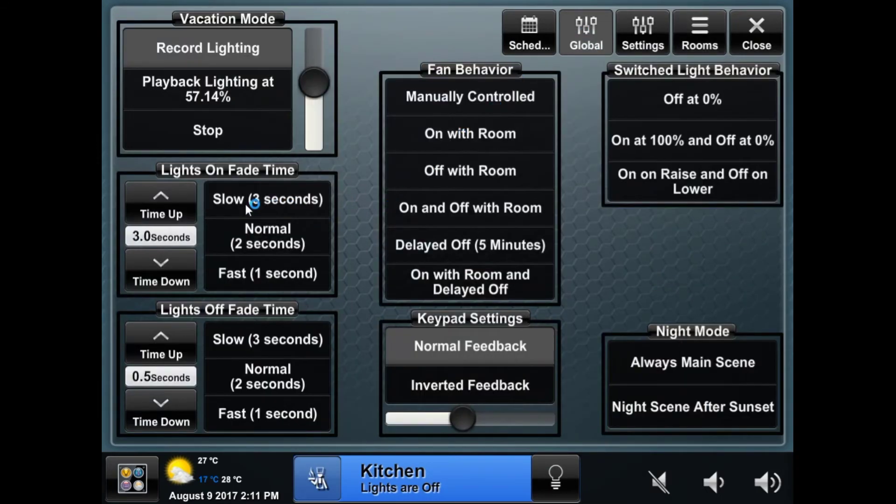
pyautogui.click(152, 201)
pyautogui.click(152, 200)
pyautogui.click(153, 201)
pyautogui.click(152, 200)
pyautogui.click(265, 340)
pyautogui.click(152, 339)
pyautogui.click(139, 339)
pyautogui.click(144, 340)
pyautogui.click(159, 341)
# Step: Watch the 5.0-second fades by switching the kitchen lights on and off
pyautogui.click(412, 490)
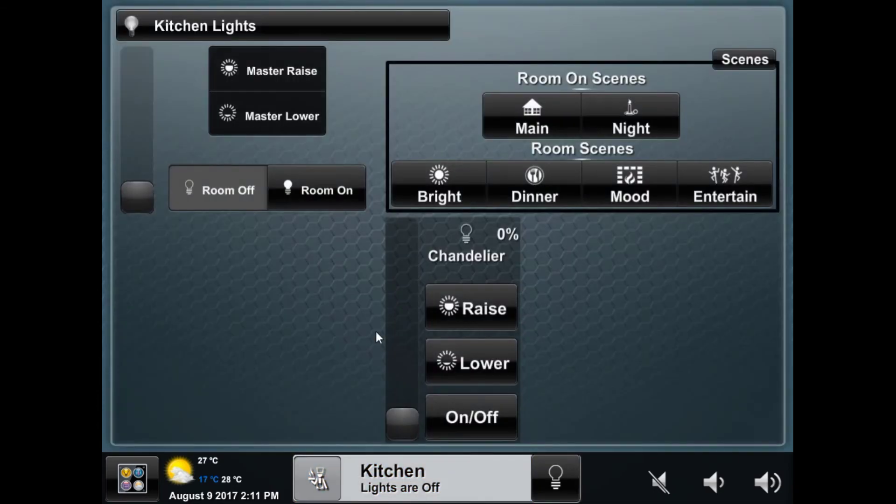
pyautogui.click(329, 193)
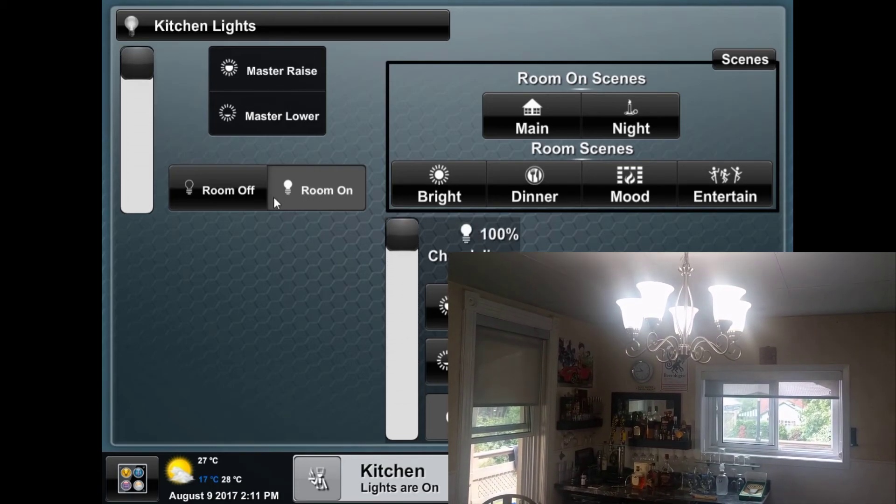
pyautogui.click(222, 191)
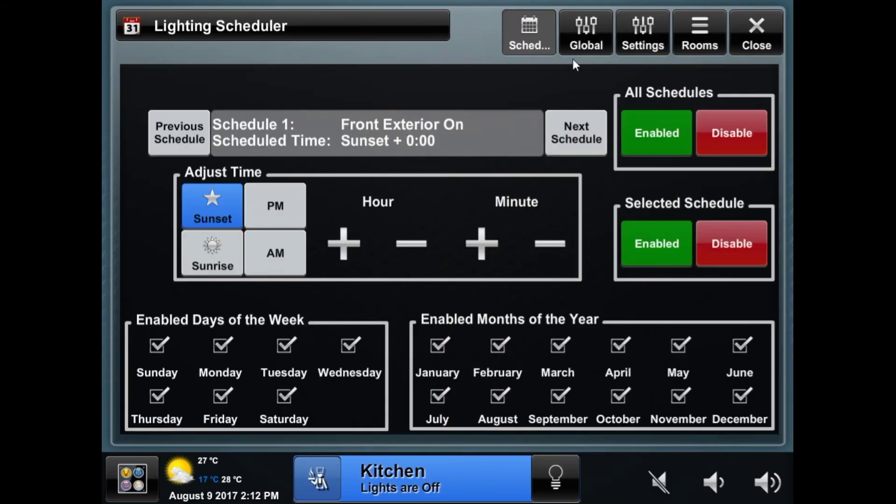
pyautogui.click(575, 134)
pyautogui.click(575, 133)
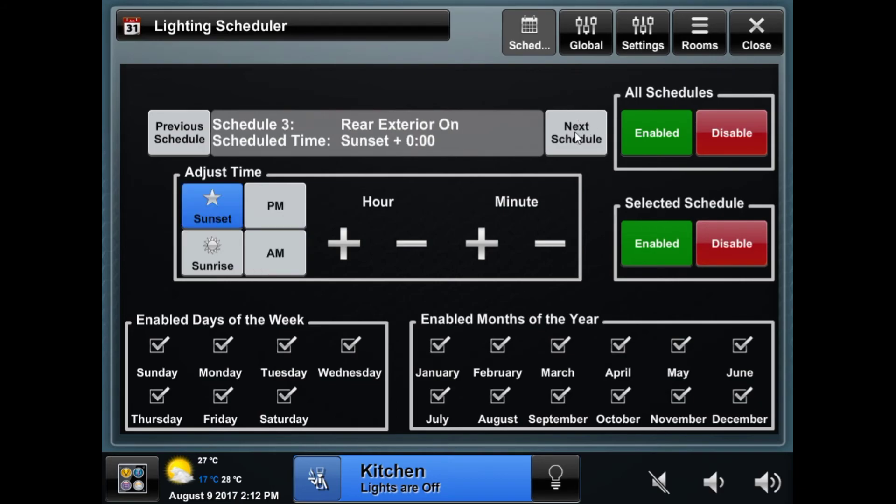
pyautogui.click(576, 133)
pyautogui.click(179, 136)
pyautogui.click(187, 130)
pyautogui.click(190, 131)
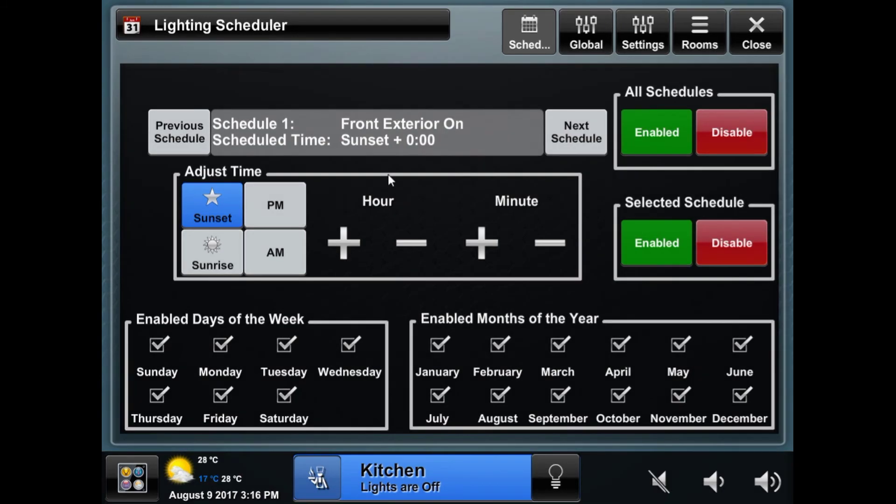
pyautogui.click(282, 207)
pyautogui.click(274, 251)
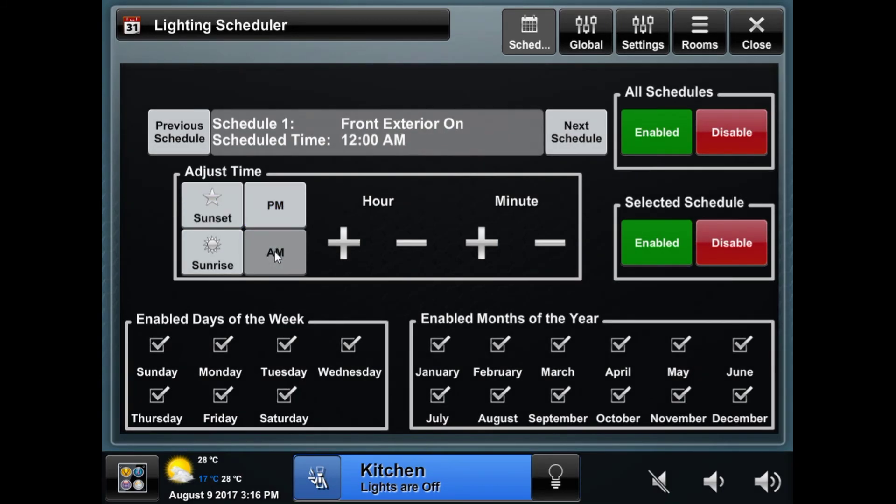
pyautogui.click(346, 250)
pyautogui.click(347, 250)
pyautogui.click(348, 248)
pyautogui.click(472, 239)
pyautogui.click(474, 240)
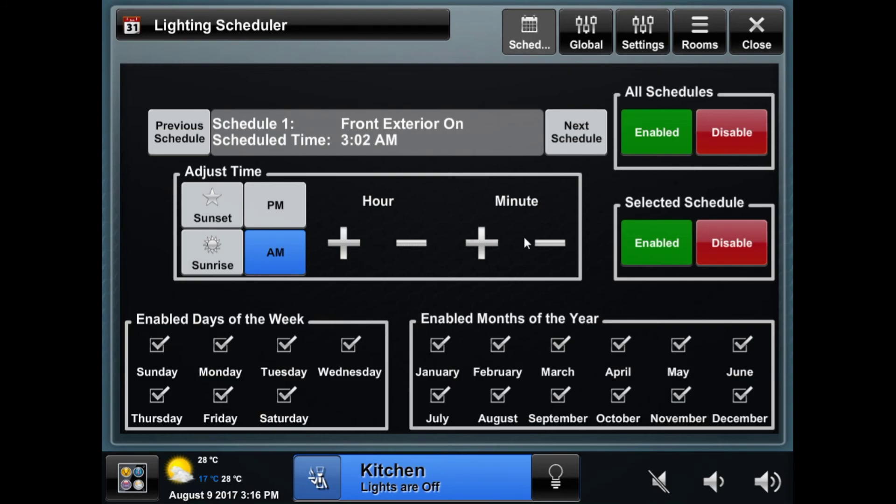
pyautogui.click(541, 242)
pyautogui.click(541, 242)
pyautogui.click(542, 242)
pyautogui.click(542, 242)
pyautogui.click(222, 214)
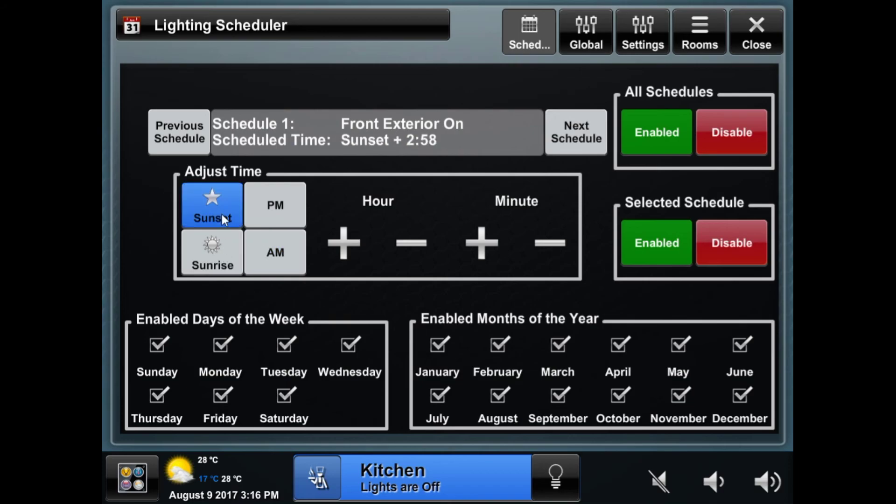
pyautogui.click(421, 241)
pyautogui.click(409, 242)
pyautogui.click(536, 242)
pyautogui.click(535, 239)
pyautogui.click(535, 239)
pyautogui.click(535, 239)
pyautogui.click(488, 243)
pyautogui.click(489, 243)
pyautogui.click(489, 243)
pyautogui.click(489, 242)
pyautogui.click(485, 244)
pyautogui.click(482, 245)
pyautogui.click(393, 245)
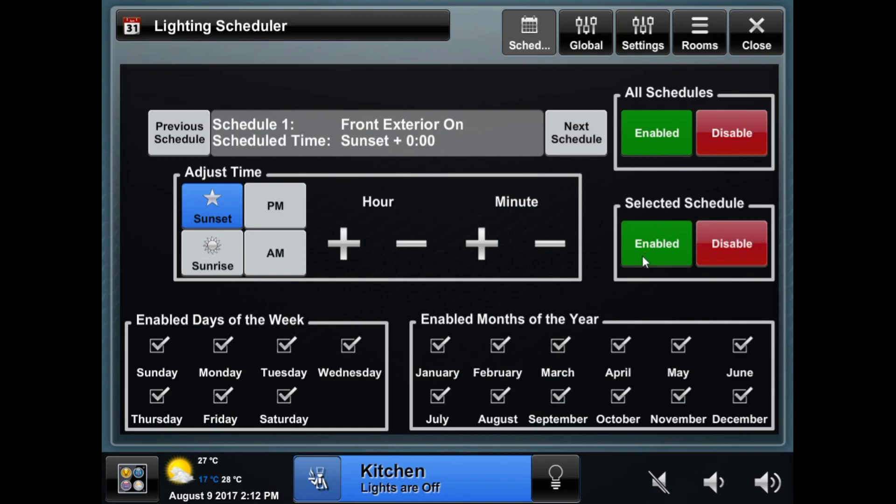
pyautogui.click(585, 141)
pyautogui.click(583, 135)
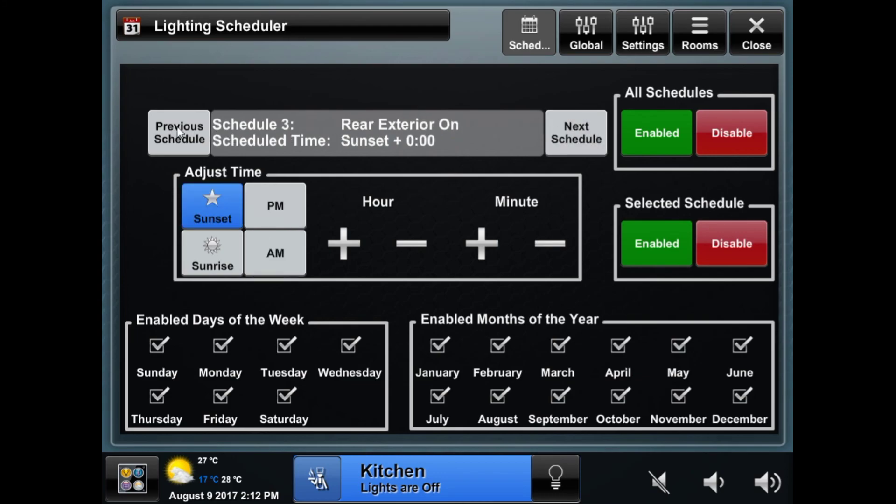
pyautogui.click(182, 126)
pyautogui.click(186, 124)
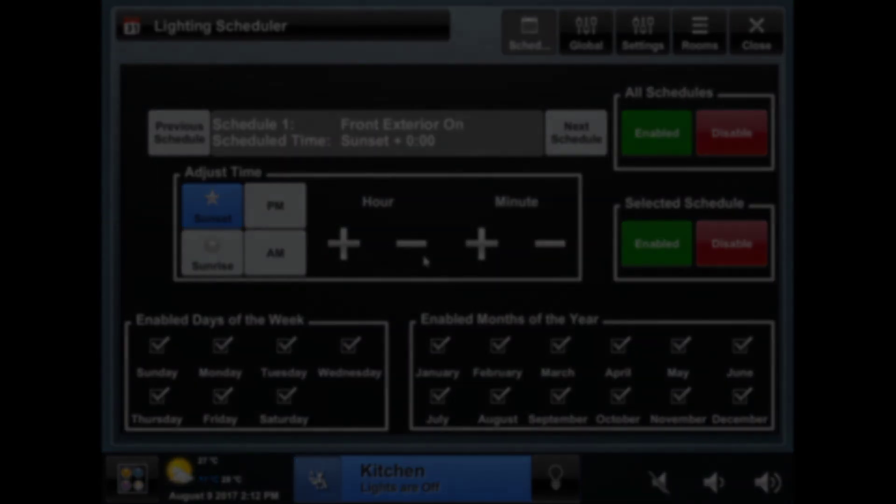